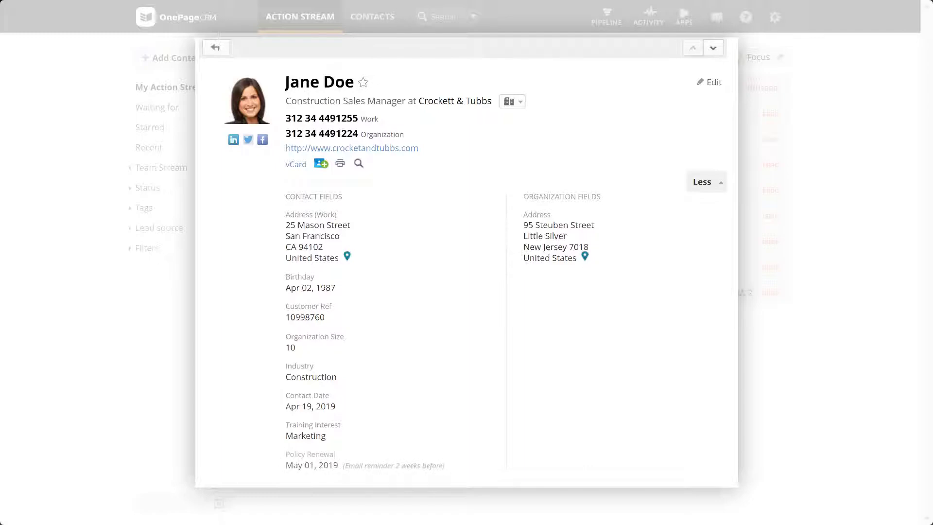
Close the contact's custom-field details card and open the gear account menu
{"action": "left_click", "coordinate": [823, 92]}
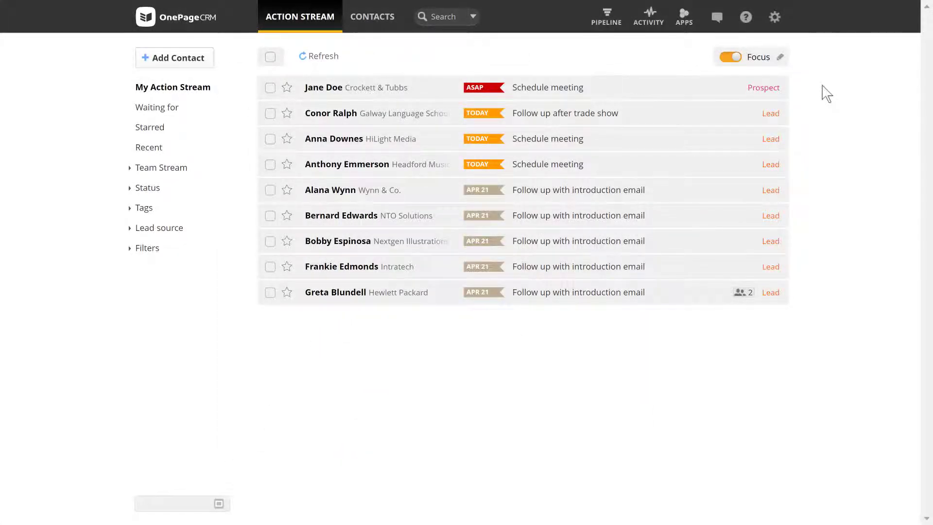
{"action": "left_click", "coordinate": [775, 17]}
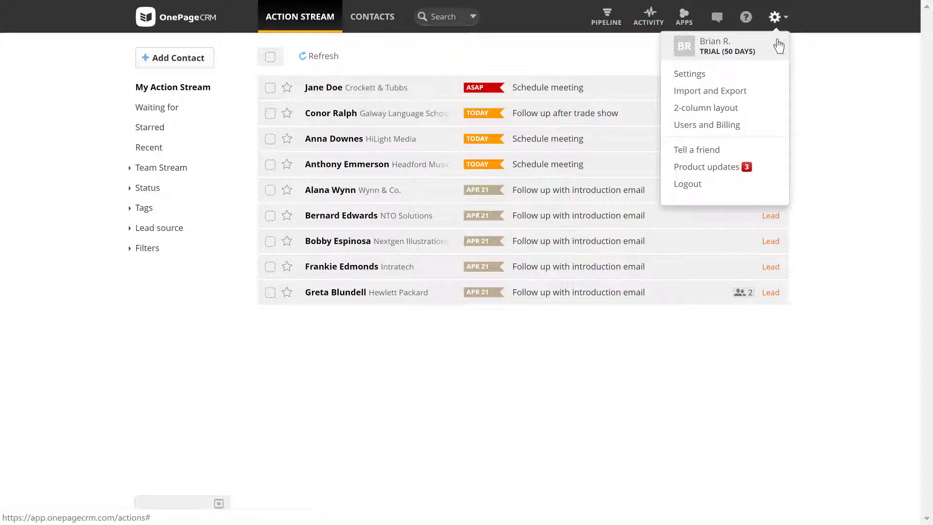
Go to Settings and switch to the Custom fields tab
{"action": "left_click", "coordinate": [772, 78]}
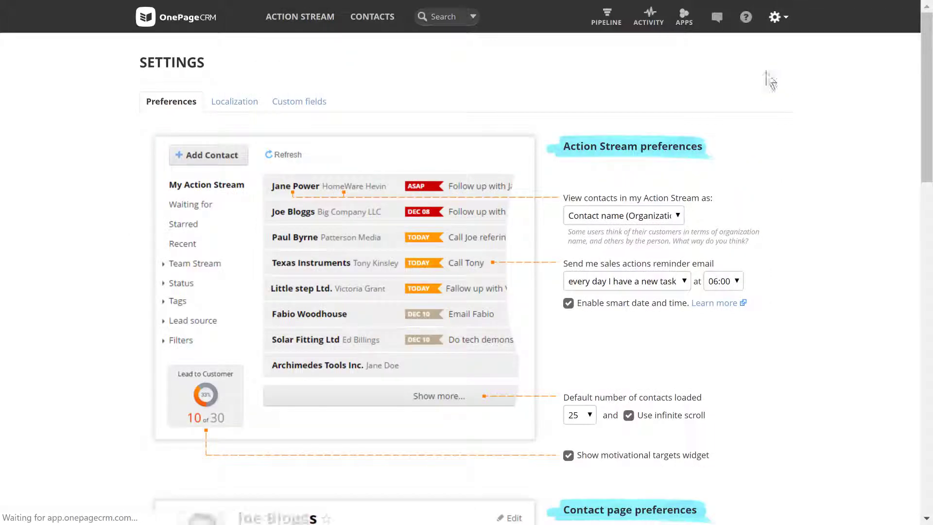
{"action": "left_click", "coordinate": [325, 104]}
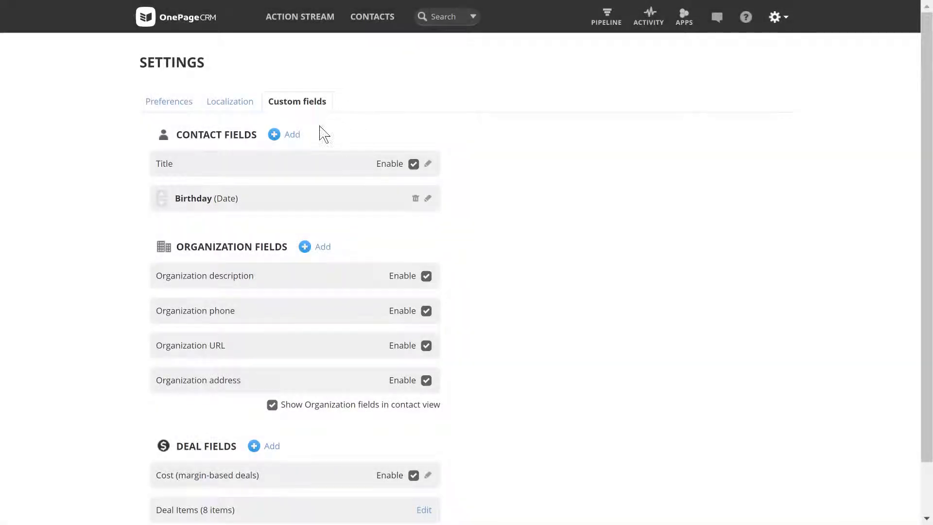
Add a Single line text contact field named 'Customer Ref'
{"action": "left_click", "coordinate": [301, 138]}
{"action": "scroll", "coordinate": [304, 141], "scroll_direction": "down", "scroll_amount": 1}
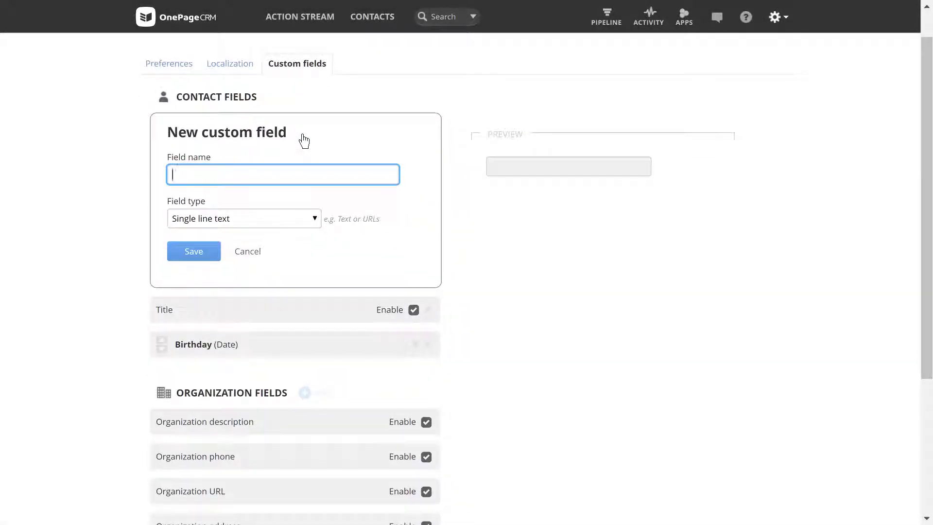
{"action": "left_click", "coordinate": [310, 218]}
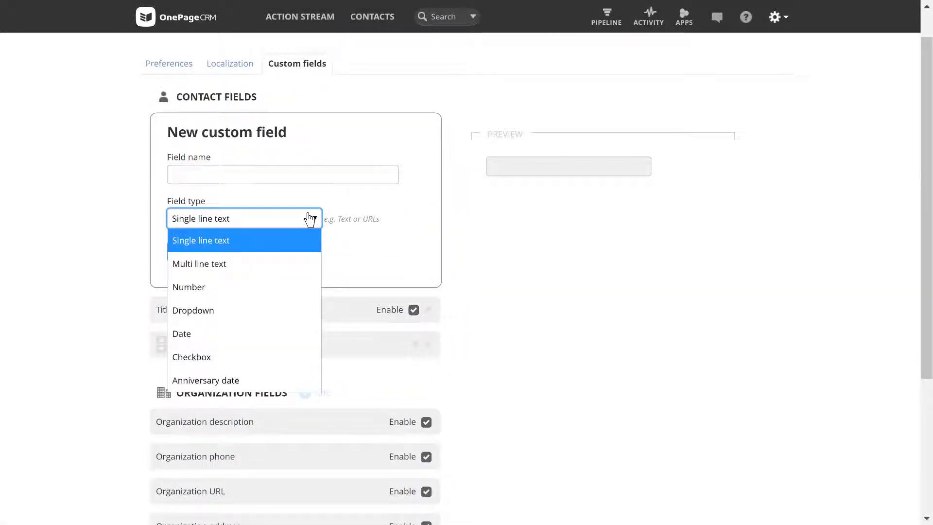
{"action": "key", "text": "Down"}
{"action": "key", "text": "Down"}
{"action": "key", "text": "Down"}
{"action": "key", "text": "Down"}
{"action": "key", "text": "Down"}
{"action": "key", "text": "Down"}
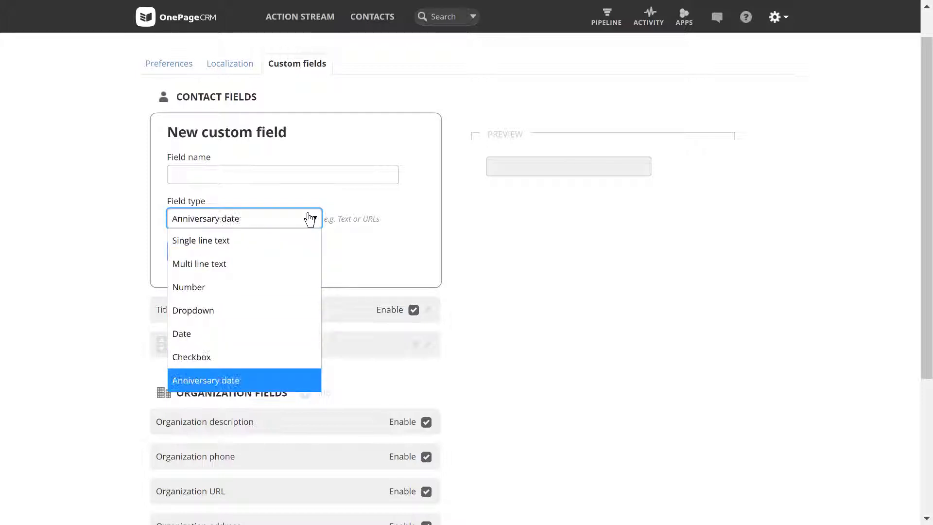
{"action": "key", "text": "Home"}
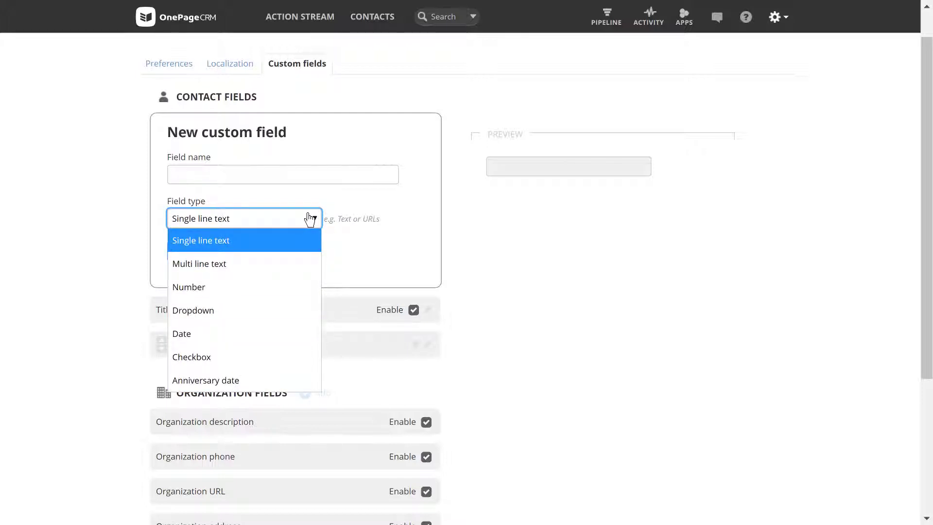
{"action": "key", "text": "Return"}
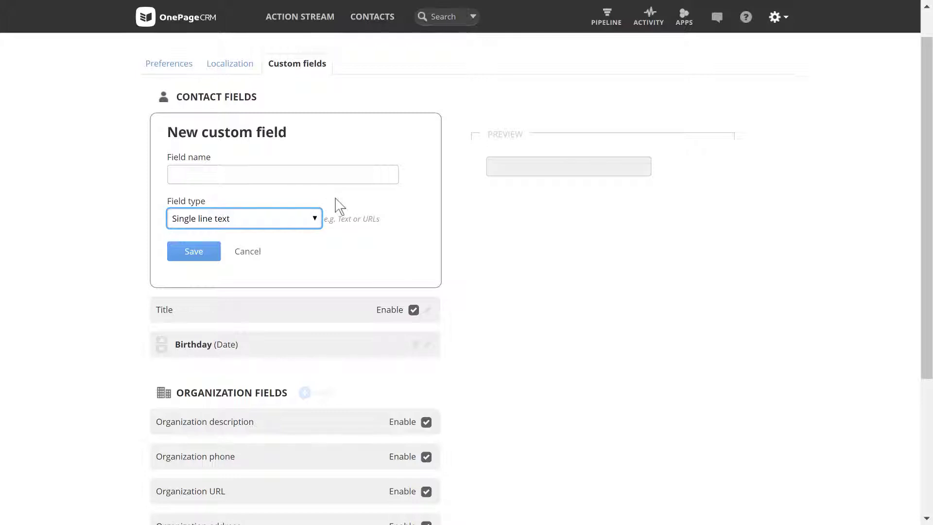
{"action": "left_click", "coordinate": [336, 177]}
{"action": "type", "text": "Customer Ref"}
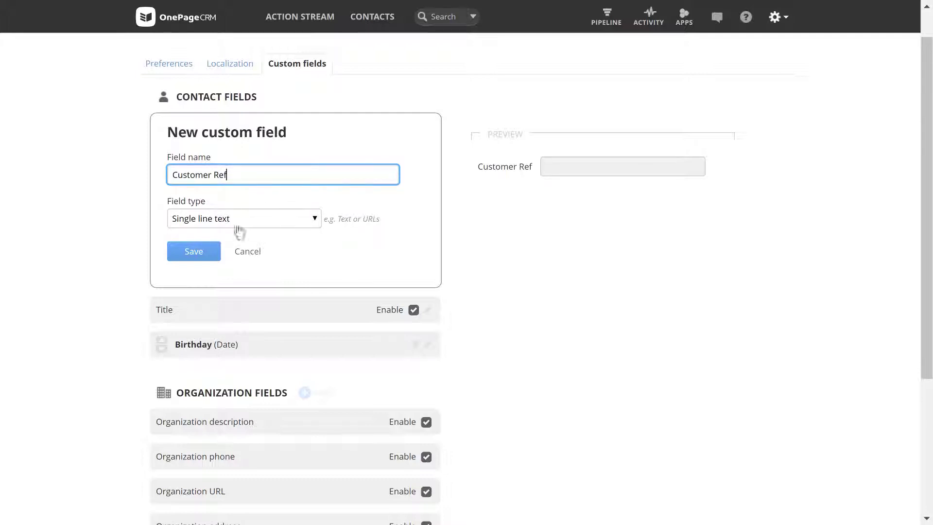
{"action": "left_click", "coordinate": [218, 252]}
{"action": "left_click", "coordinate": [290, 98]}
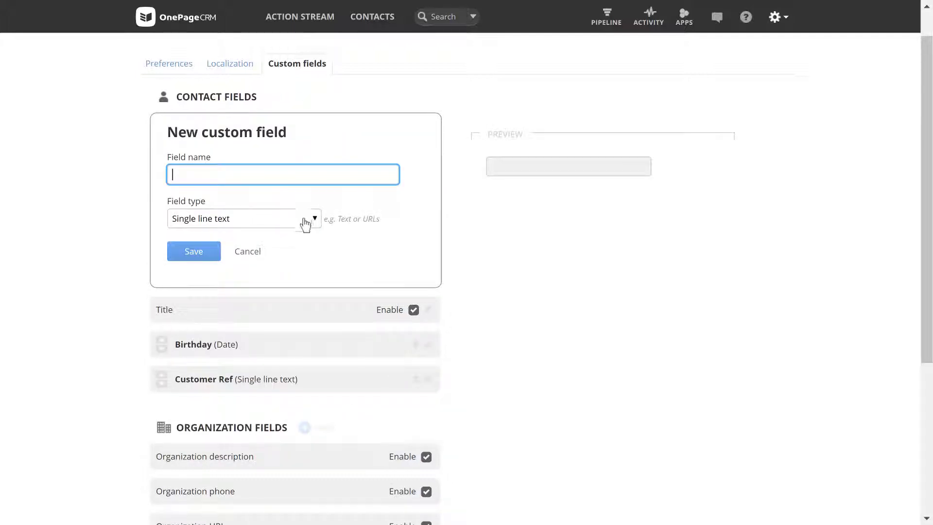
Add a Multi line text contact field named 'Sales Process'
{"action": "left_click", "coordinate": [306, 224]}
{"action": "key", "text": "Down"}
{"action": "key", "text": "Return"}
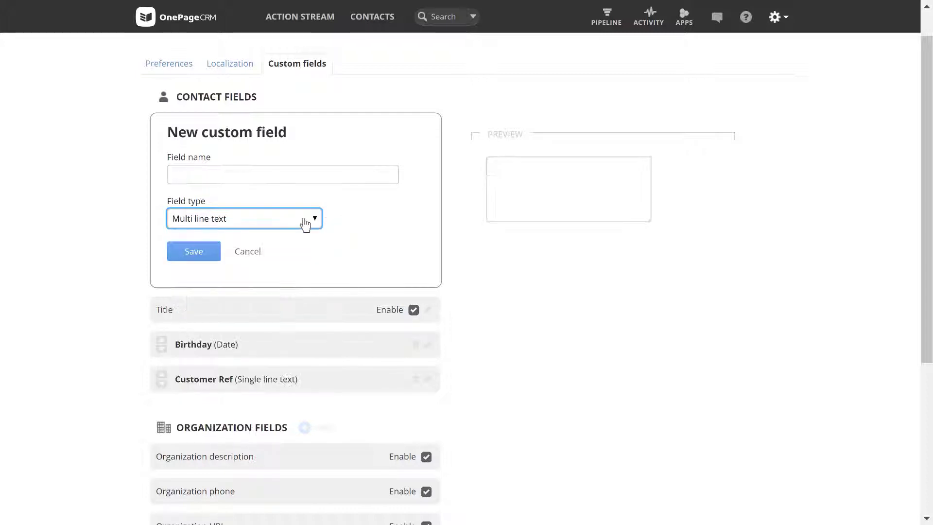
{"action": "left_click", "coordinate": [319, 176]}
{"action": "type", "text": "Sales Process"}
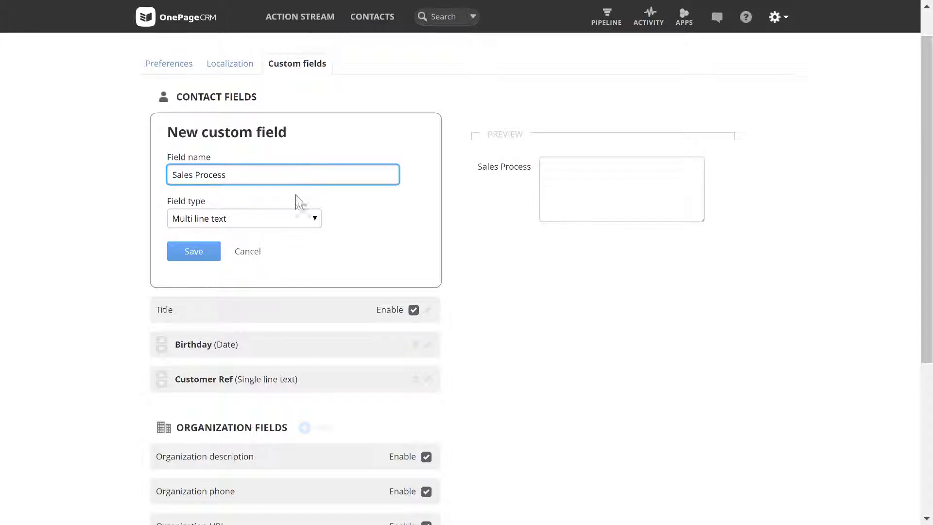
{"action": "left_click", "coordinate": [209, 251]}
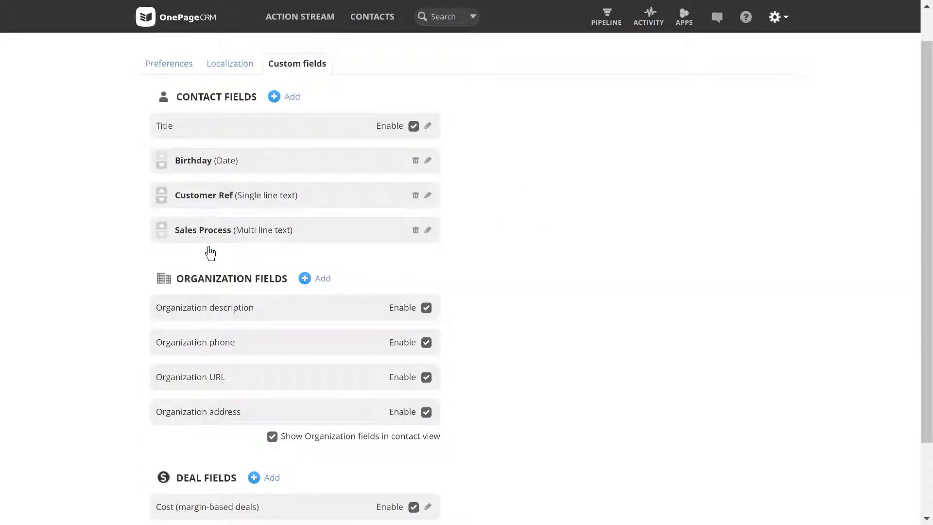
Add a Number contact field named 'Organization Size'
{"action": "left_click", "coordinate": [295, 101]}
{"action": "left_click", "coordinate": [304, 222]}
{"action": "key", "text": "Down"}
{"action": "key", "text": "Down"}
{"action": "key", "text": "Return"}
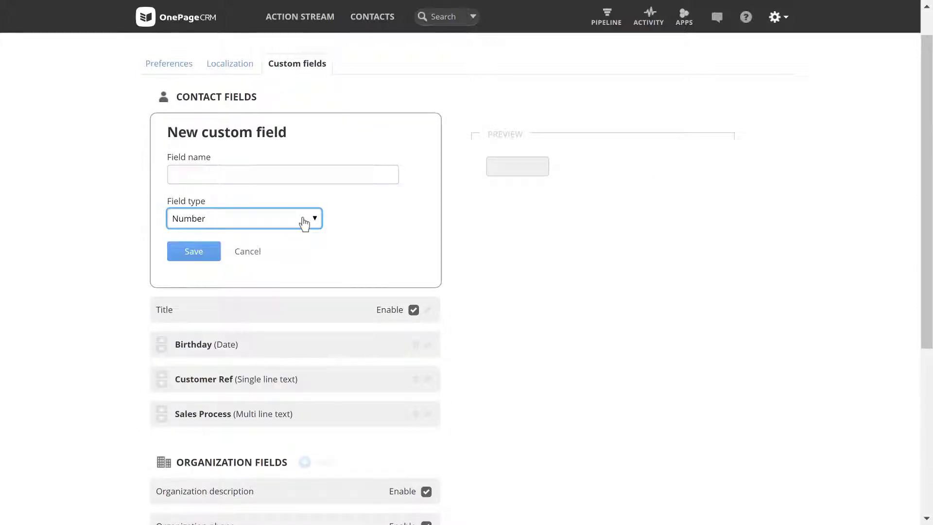
{"action": "left_click", "coordinate": [315, 175]}
{"action": "type", "text": "Organ"}
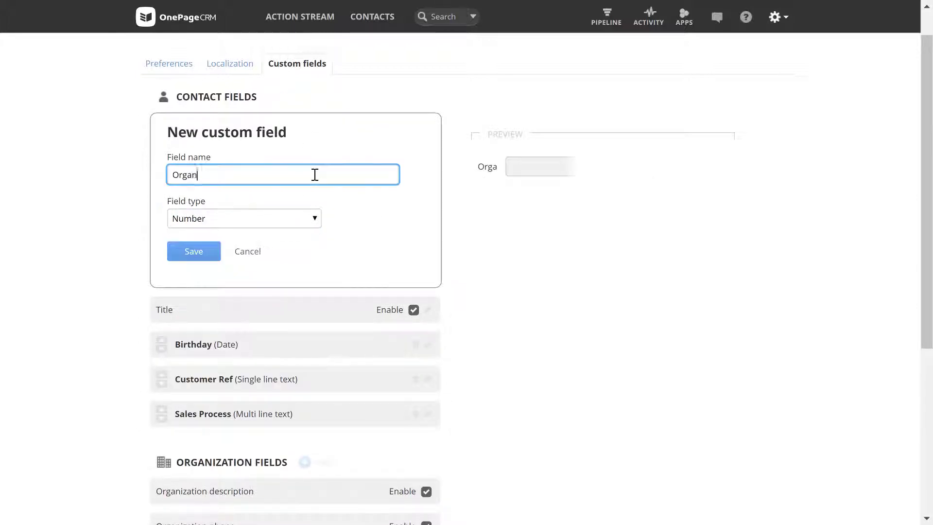
{"action": "type", "text": "ization Size"}
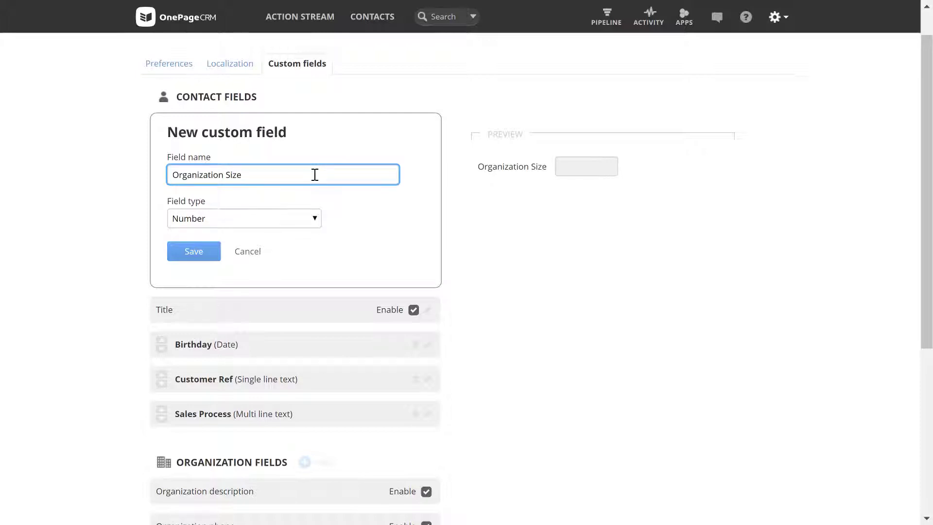
{"action": "left_click", "coordinate": [214, 251]}
{"action": "left_click", "coordinate": [294, 100]}
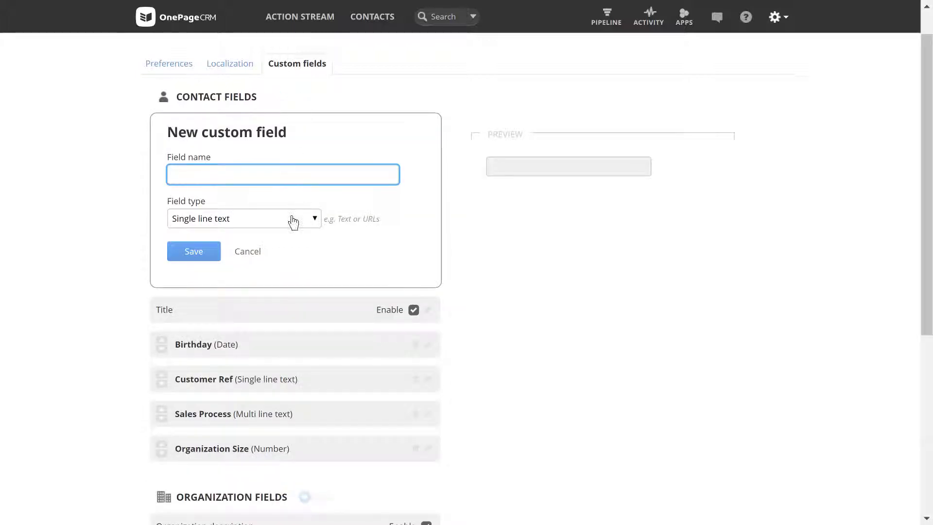
Add an 'Industry' dropdown field with values Finance, Construction and Hospitality
{"action": "left_click", "coordinate": [292, 218]}
{"action": "key", "text": "Down"}
{"action": "key", "text": "Down"}
{"action": "key", "text": "Down"}
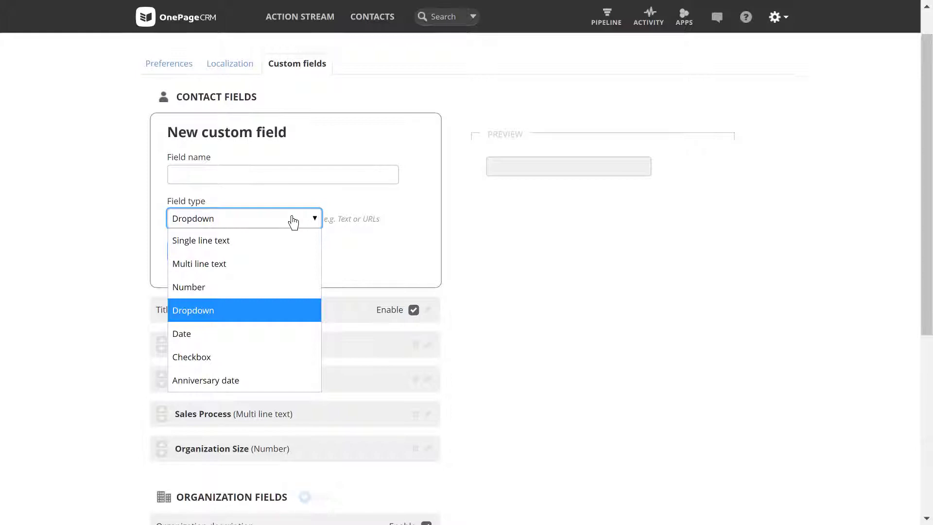
{"action": "key", "text": "Return"}
{"action": "left_click", "coordinate": [305, 175]}
{"action": "type", "text": "Industry"}
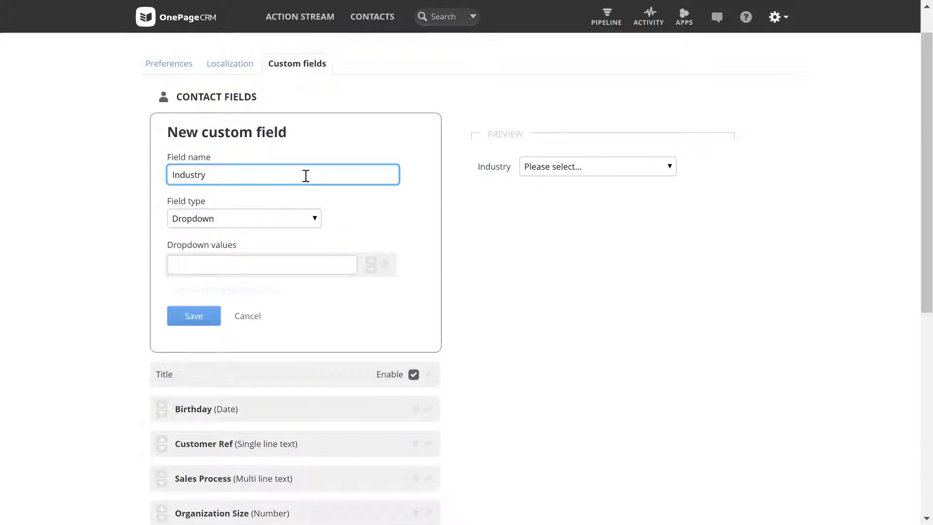
{"action": "left_click", "coordinate": [303, 263]}
{"action": "type", "text": "Finance"}
{"action": "left_click", "coordinate": [271, 290]}
{"action": "type", "text": "Construction"}
{"action": "left_click", "coordinate": [251, 318]}
{"action": "type", "text": "Hospitality"}
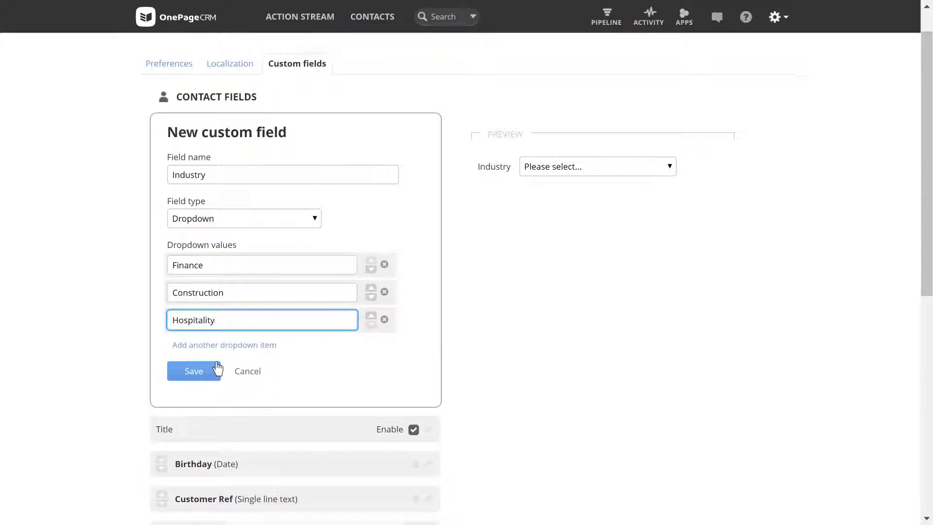
{"action": "left_click", "coordinate": [218, 369]}
Add a Date contact field named 'Contact Date'
{"action": "left_click", "coordinate": [296, 99]}
{"action": "left_click", "coordinate": [287, 225]}
{"action": "key", "text": "Down"}
{"action": "key", "text": "Return"}
{"action": "left_click", "coordinate": [308, 177]}
{"action": "type", "text": "Contact Date"}
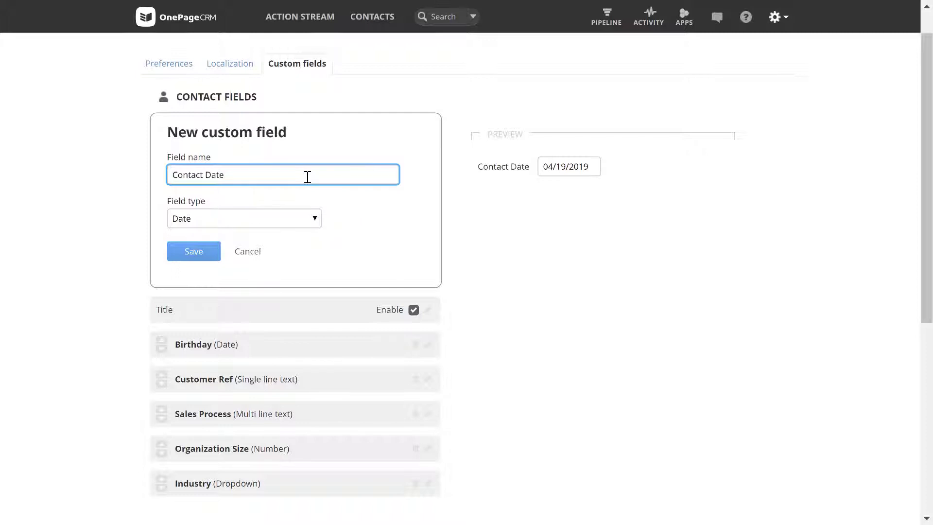
{"action": "left_click", "coordinate": [208, 257]}
Start a new Checkbox contact field named 'Training Interest'
{"action": "left_click", "coordinate": [288, 103]}
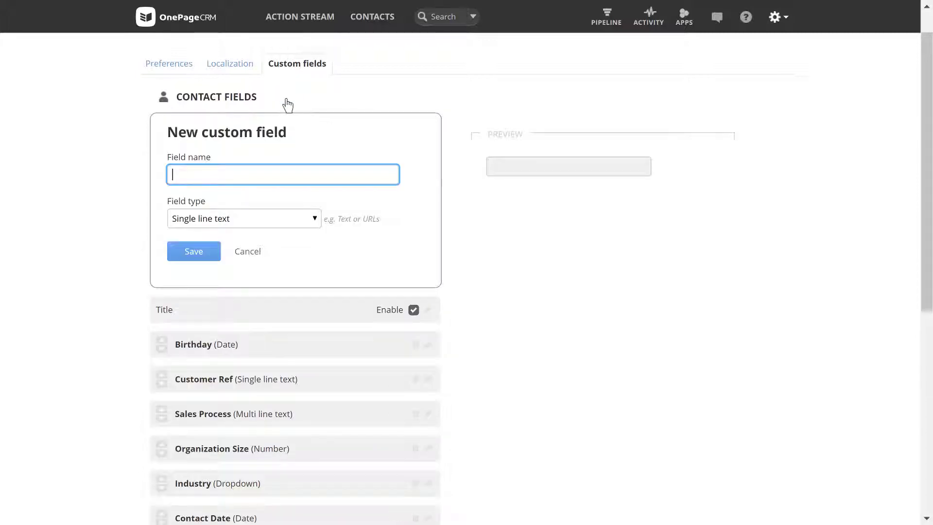
{"action": "left_click", "coordinate": [305, 217]}
{"action": "key", "text": "Down"}
{"action": "key", "text": "Down"}
{"action": "key", "text": "Down"}
{"action": "key", "text": "Down"}
{"action": "key", "text": "Down"}
{"action": "key", "text": "Return"}
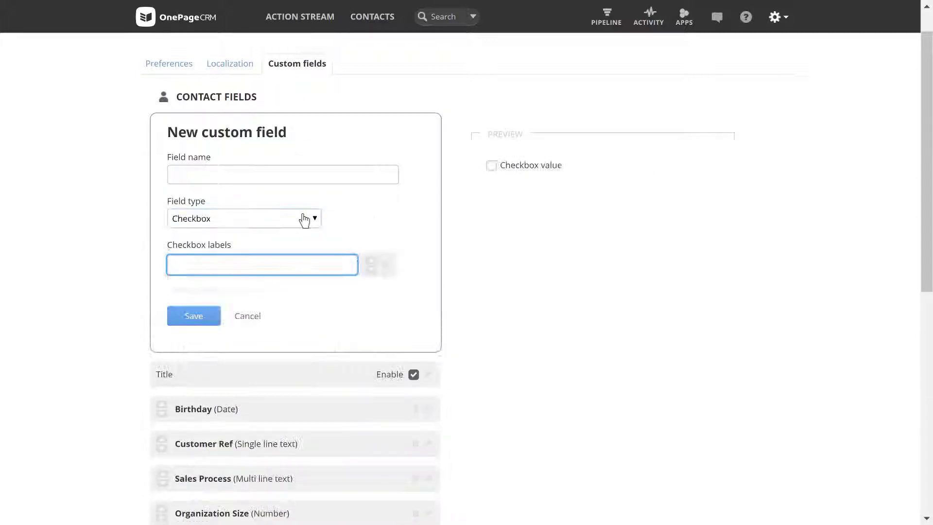
{"action": "left_click", "coordinate": [312, 179]}
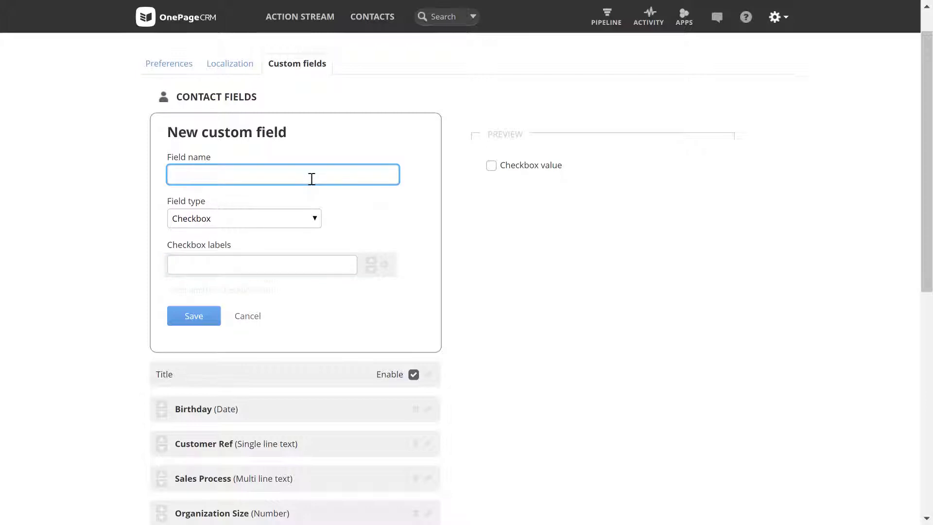
{"action": "type", "text": "Traini"}
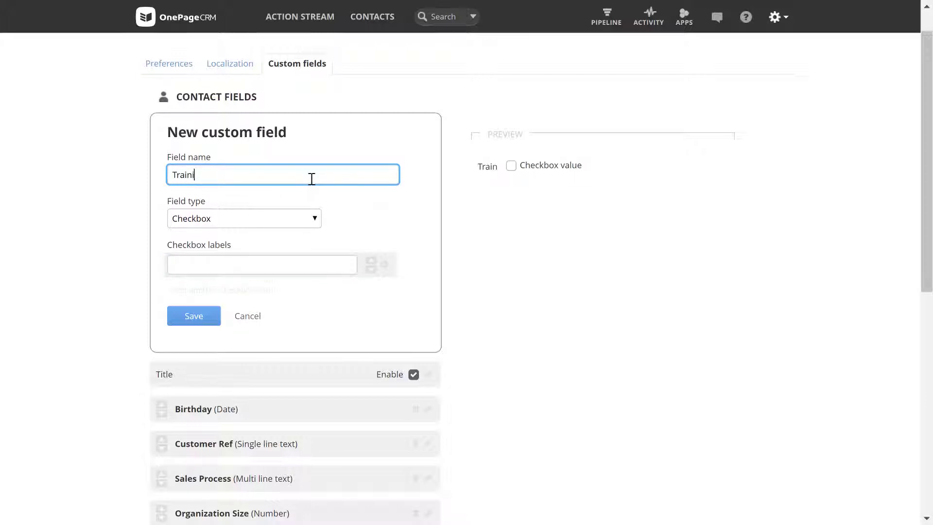
{"action": "type", "text": "ng Interest"}
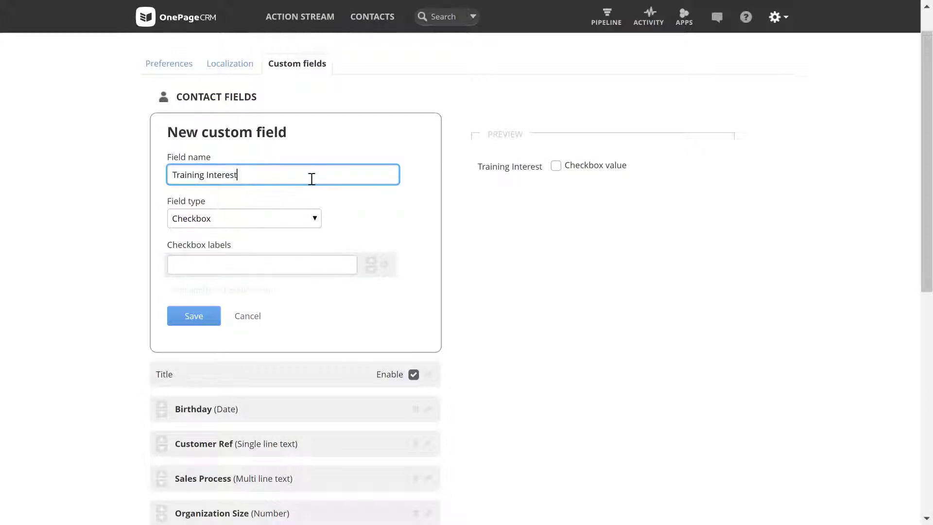
Give it checkbox labels Marketing, IT and Accounting and submit the form
{"action": "left_click", "coordinate": [284, 262]}
{"action": "type", "text": "Marketing"}
{"action": "left_click", "coordinate": [269, 290]}
{"action": "type", "text": "IT"}
{"action": "left_click", "coordinate": [263, 322]}
{"action": "type", "text": "Accounting"}
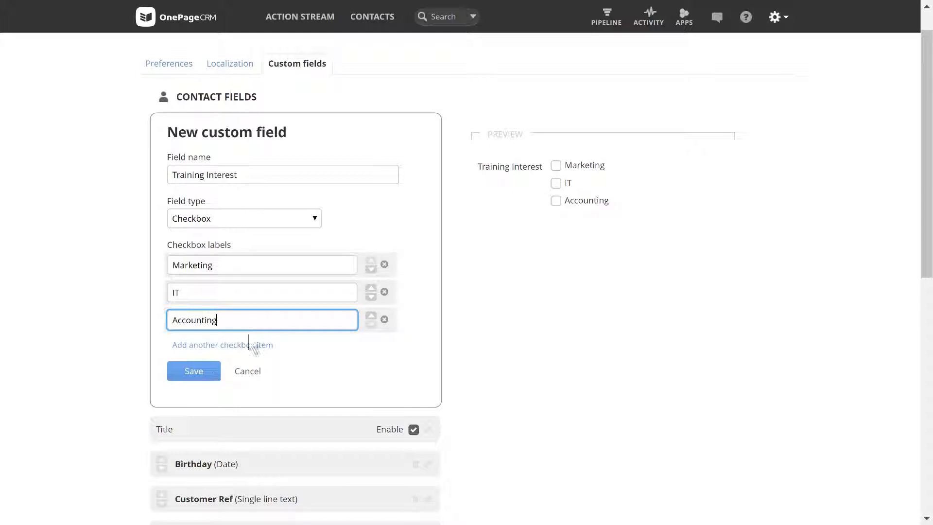
{"action": "key", "text": "Return"}
Add an Anniversary date field 'Policy Renewal' with a 2 weeks reminder
{"action": "left_click", "coordinate": [293, 98]}
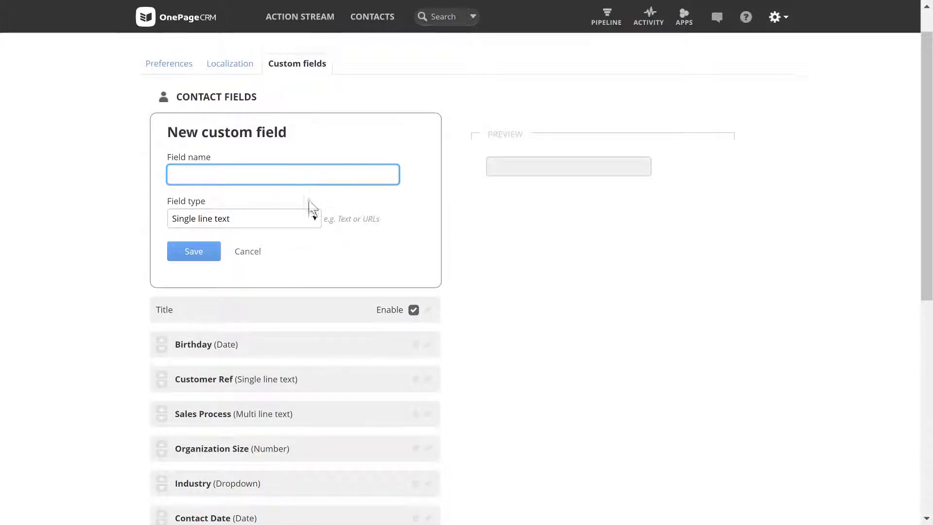
{"action": "left_click", "coordinate": [307, 218]}
{"action": "key", "text": "Down"}
{"action": "key", "text": "Down"}
{"action": "key", "text": "Down"}
{"action": "key", "text": "Down"}
{"action": "key", "text": "Down"}
{"action": "key", "text": "Down"}
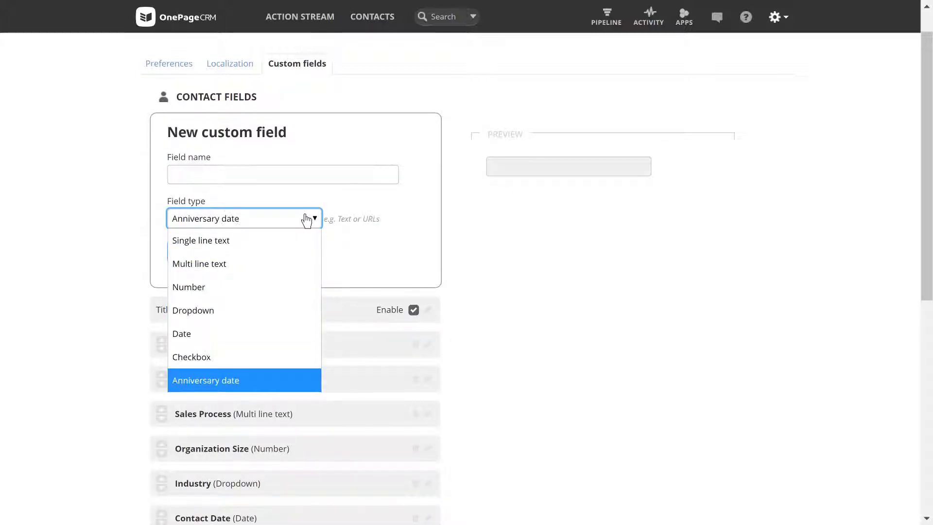
{"action": "key", "text": "Return"}
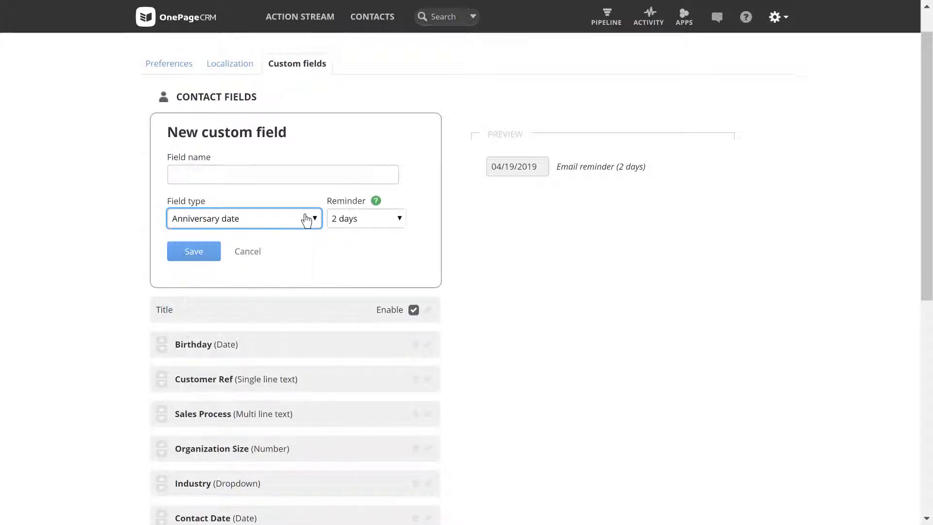
{"action": "left_click", "coordinate": [353, 223]}
{"action": "key", "text": "Down"}
{"action": "key", "text": "Down"}
{"action": "key", "text": "Down"}
{"action": "key", "text": "Down"}
{"action": "key", "text": "Down"}
{"action": "key", "text": "Down"}
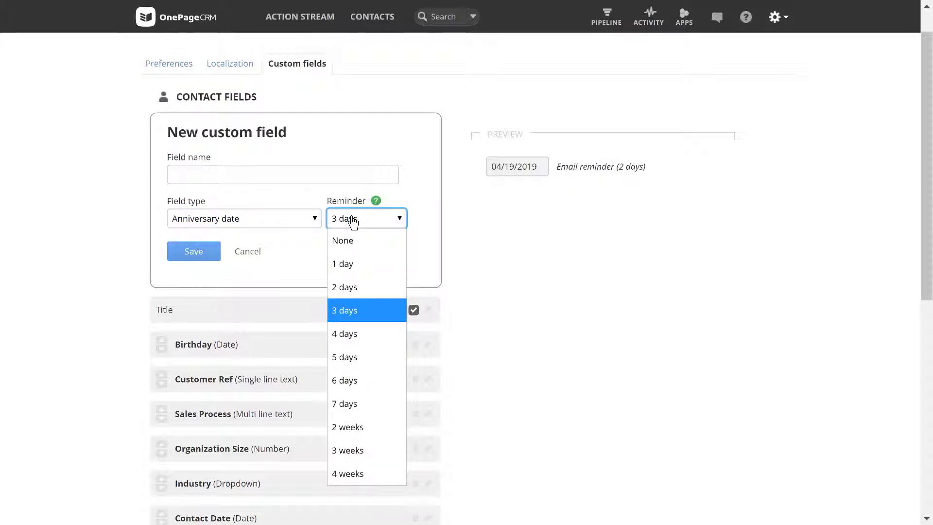
{"action": "key", "text": "Return"}
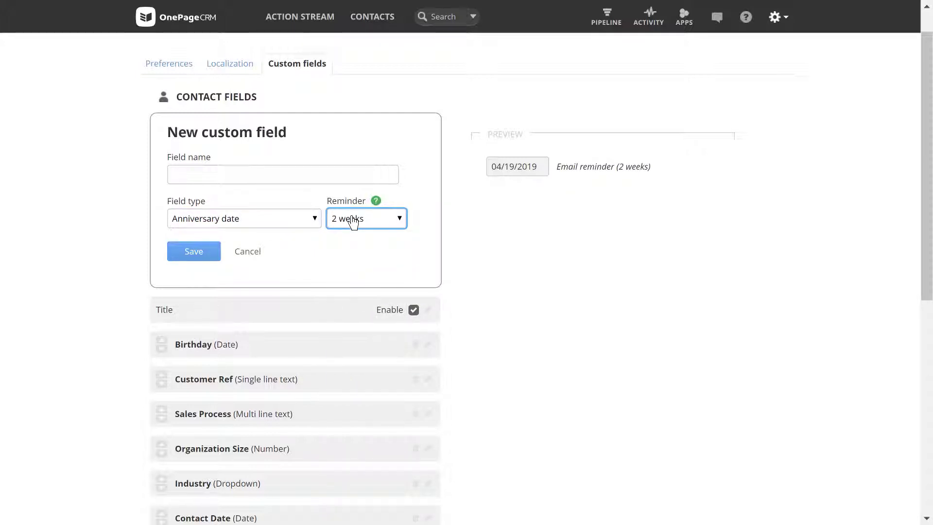
{"action": "left_click", "coordinate": [323, 179]}
{"action": "type", "text": "P"}
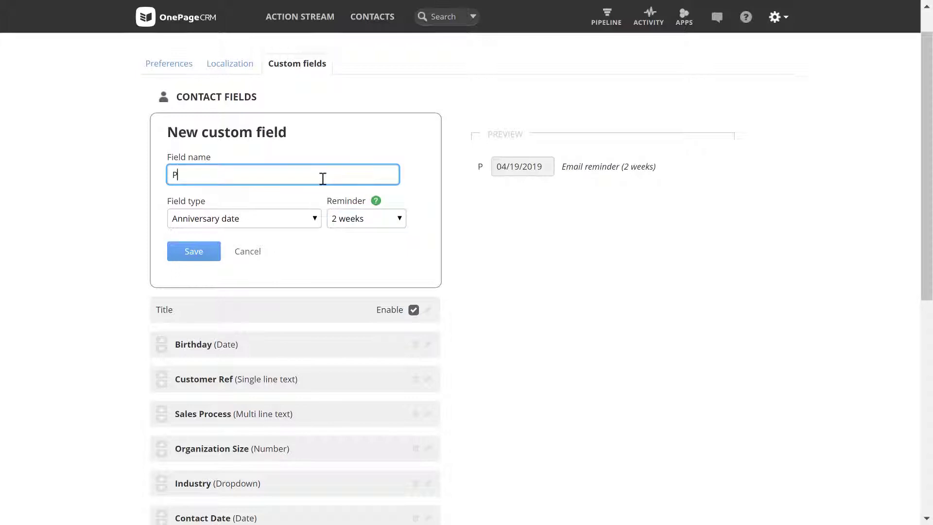
{"action": "type", "text": "olicy Renewal"}
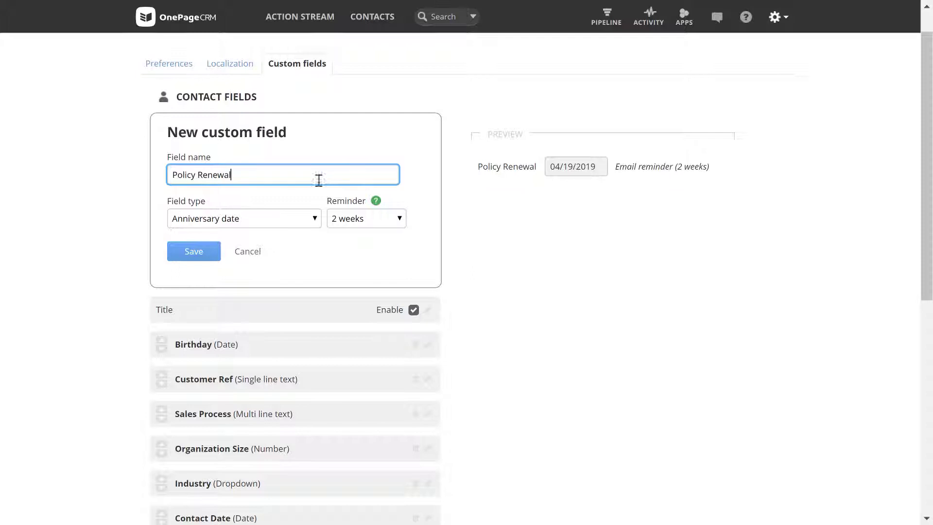
{"action": "left_click", "coordinate": [215, 251]}
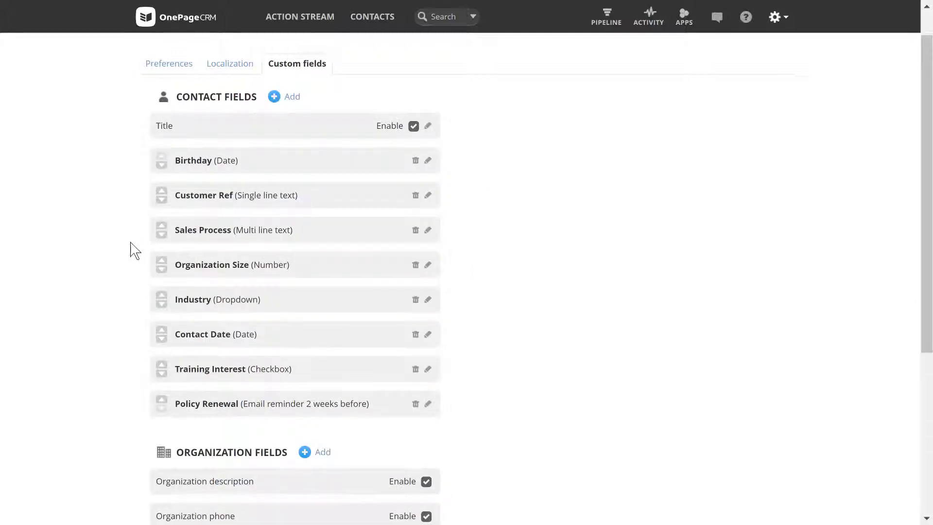
Reorder the contact fields so Sales Process sits above Customer Ref
{"action": "left_click", "coordinate": [159, 165]}
{"action": "left_click", "coordinate": [159, 166]}
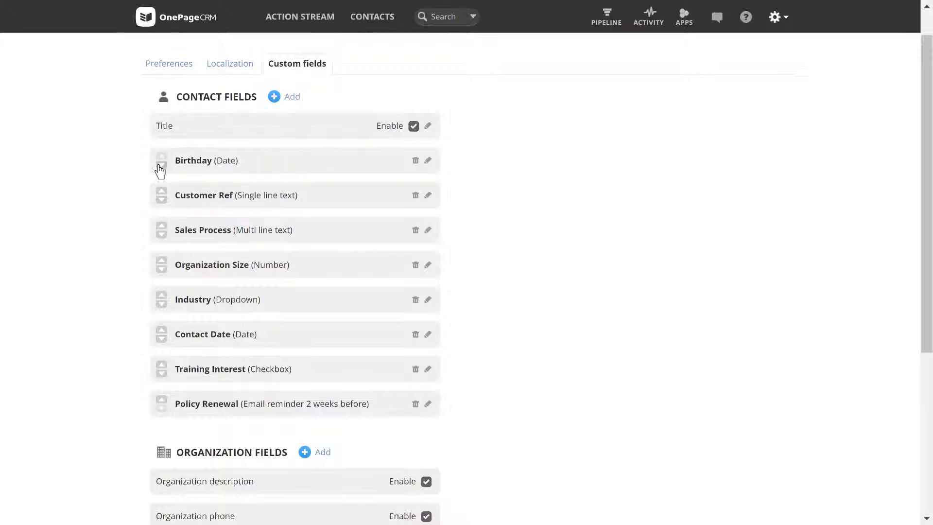
{"action": "left_click", "coordinate": [162, 226]}
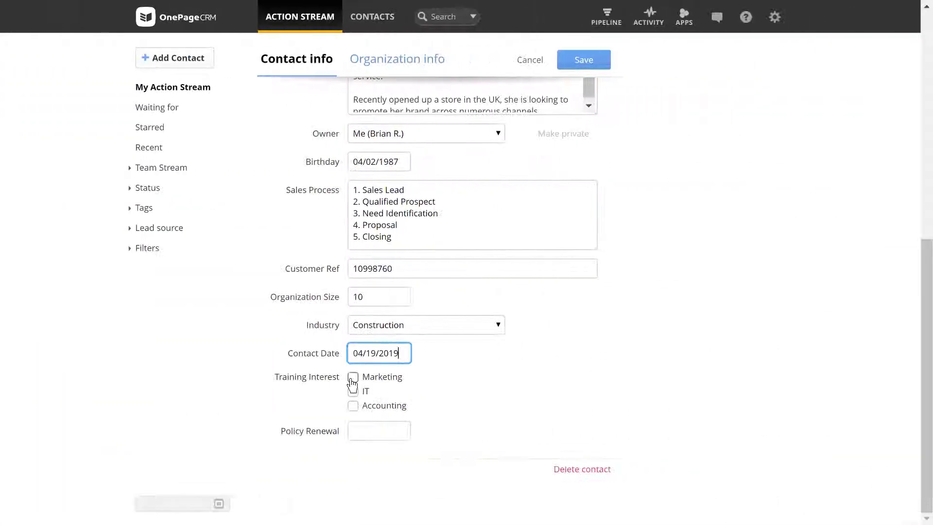
Tick Marketing for Training Interest, set Policy Renewal to May 1, 2019, and save
{"action": "left_click", "coordinate": [352, 378]}
{"action": "left_click", "coordinate": [354, 438]}
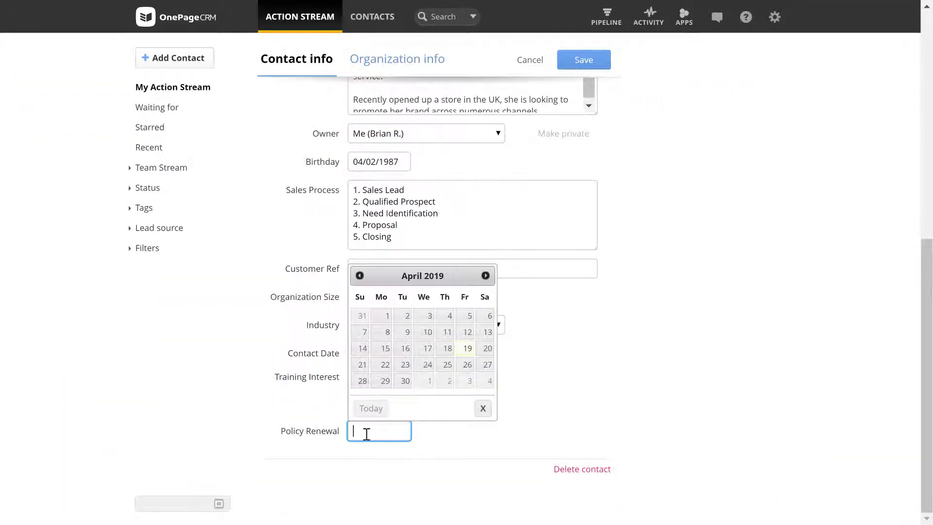
{"action": "left_click", "coordinate": [429, 383]}
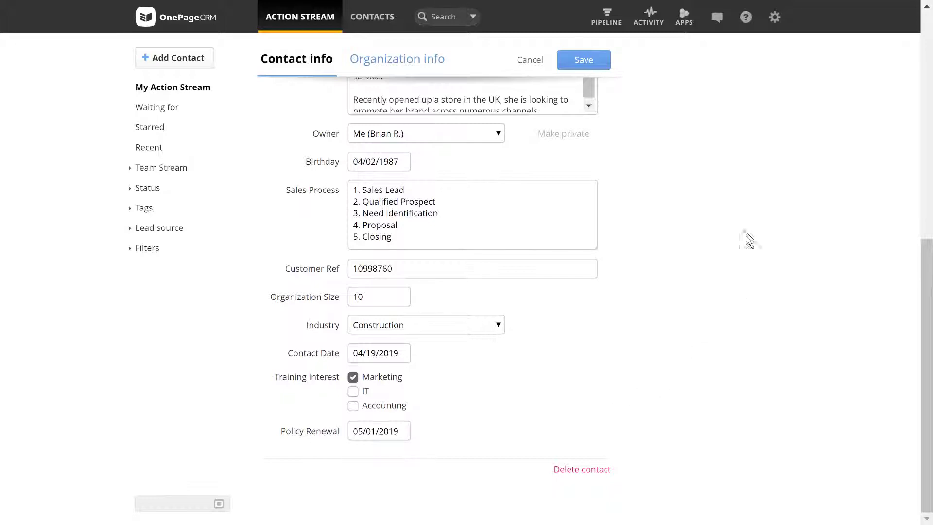
{"action": "left_click", "coordinate": [595, 59]}
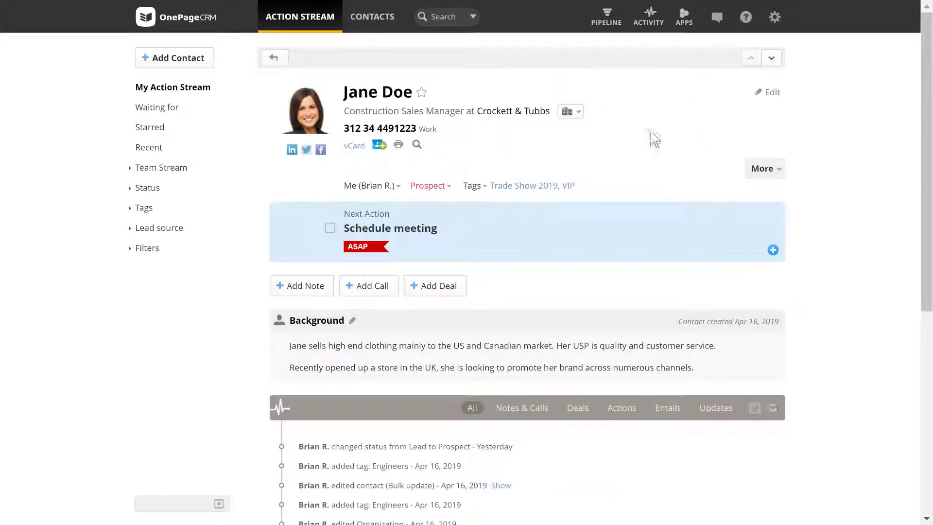
{"action": "left_click", "coordinate": [761, 169]}
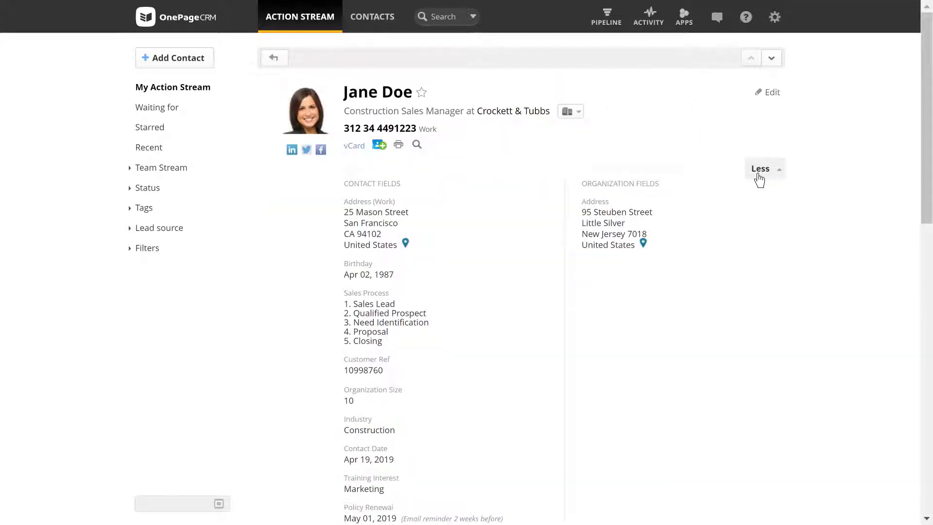
{"action": "scroll", "coordinate": [759, 179], "scroll_direction": "down", "scroll_amount": 3}
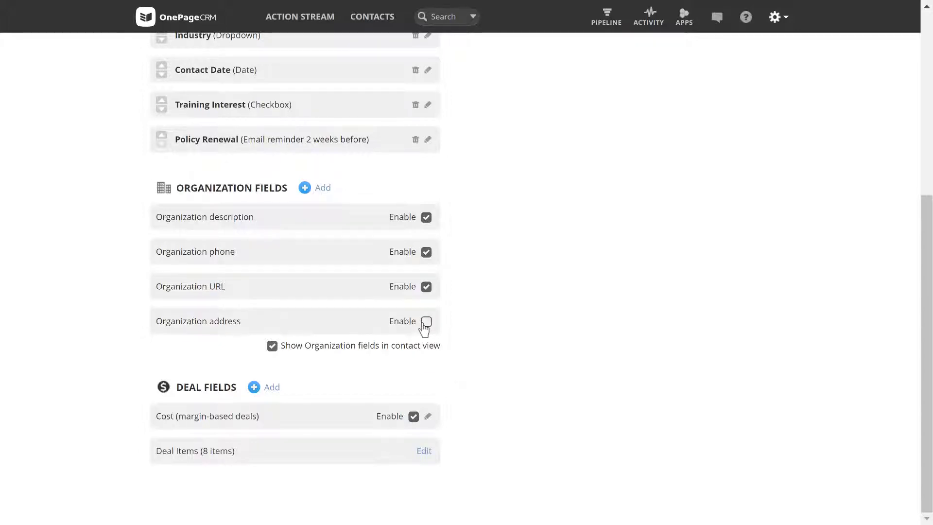
Disable the organization address field and make deal Cost calculate commission from Amount
{"action": "left_click", "coordinate": [272, 347]}
{"action": "left_click", "coordinate": [427, 416]}
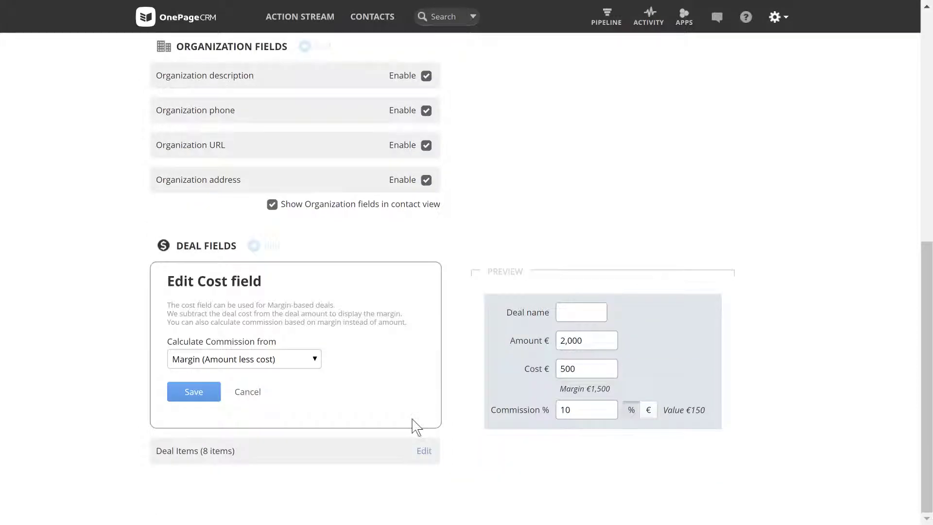
{"action": "left_click", "coordinate": [313, 359]}
{"action": "left_click", "coordinate": [290, 403]}
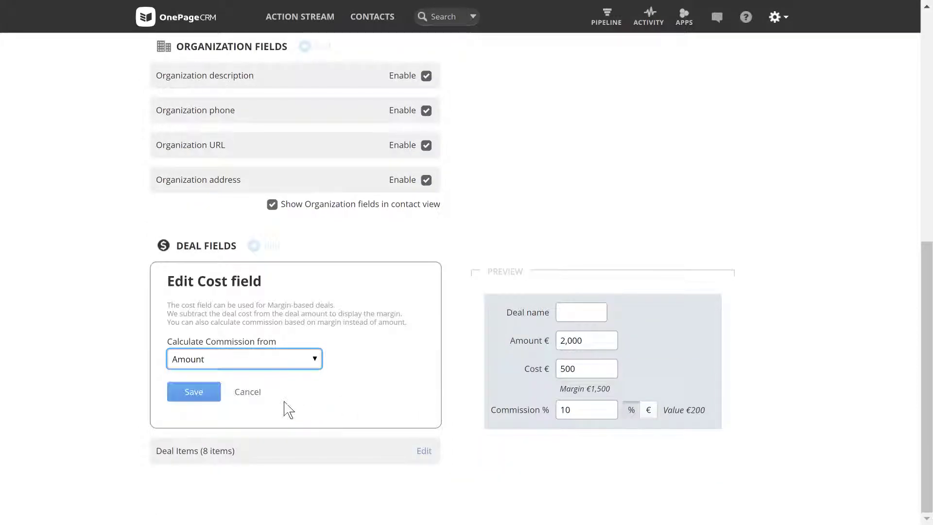
{"action": "left_click", "coordinate": [202, 397]}
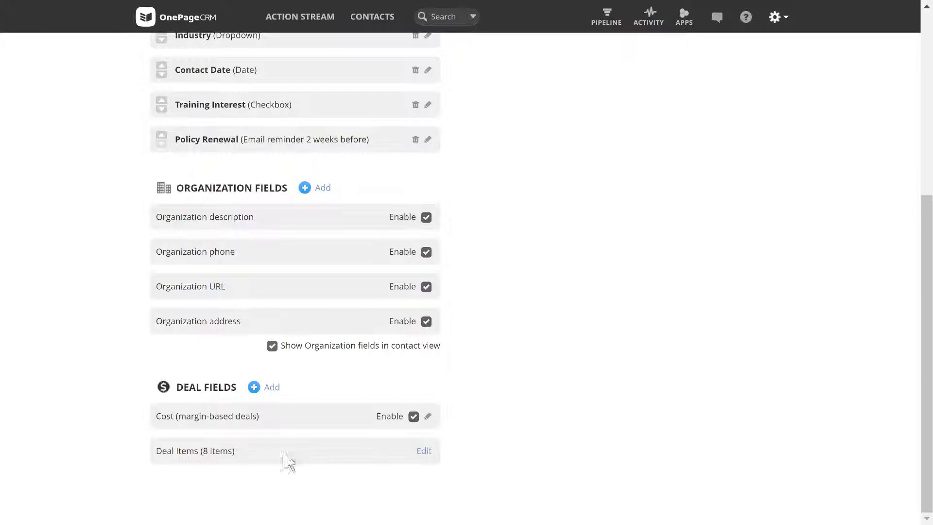
Check the Deal Items list without changes, then enable deal items on the Marketing Deal
{"action": "left_click", "coordinate": [422, 452]}
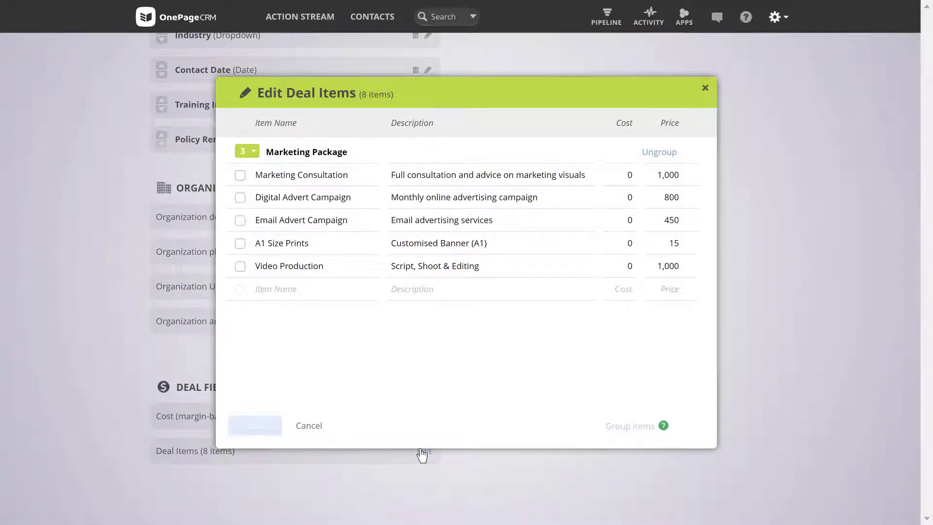
{"action": "left_click", "coordinate": [308, 427]}
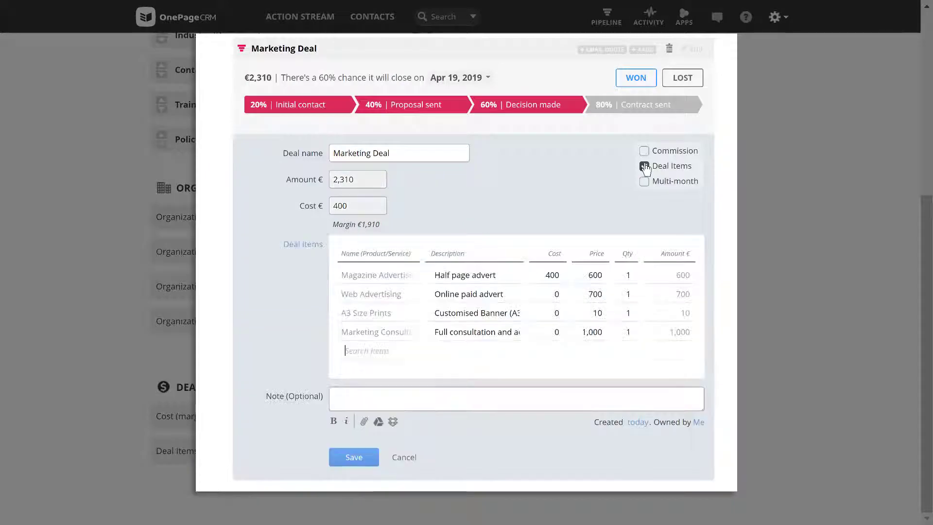
{"action": "left_click", "coordinate": [644, 166]}
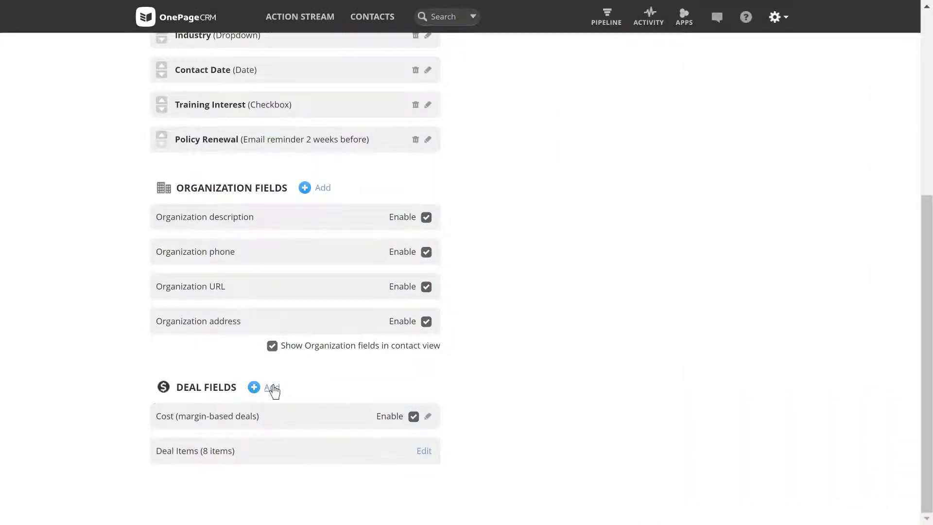
{"action": "left_click", "coordinate": [273, 388]}
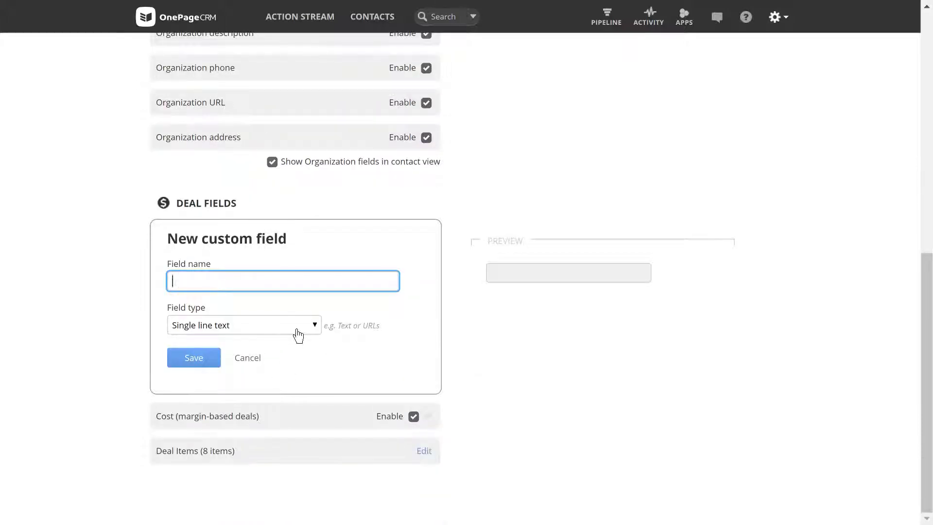
{"action": "left_click", "coordinate": [298, 335]}
{"action": "left_click", "coordinate": [298, 335]}
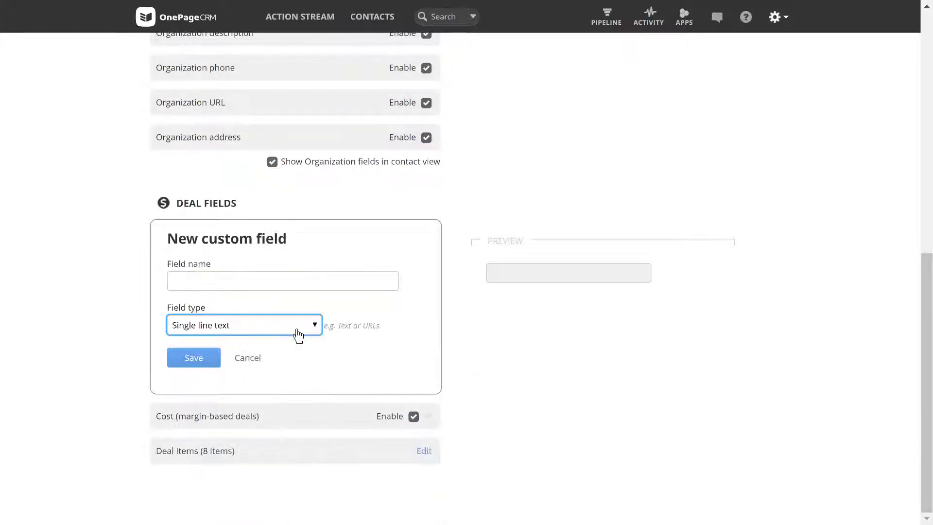
{"action": "left_click", "coordinate": [252, 368]}
{"action": "scroll", "coordinate": [295, 243], "scroll_direction": "up", "scroll_amount": 3}
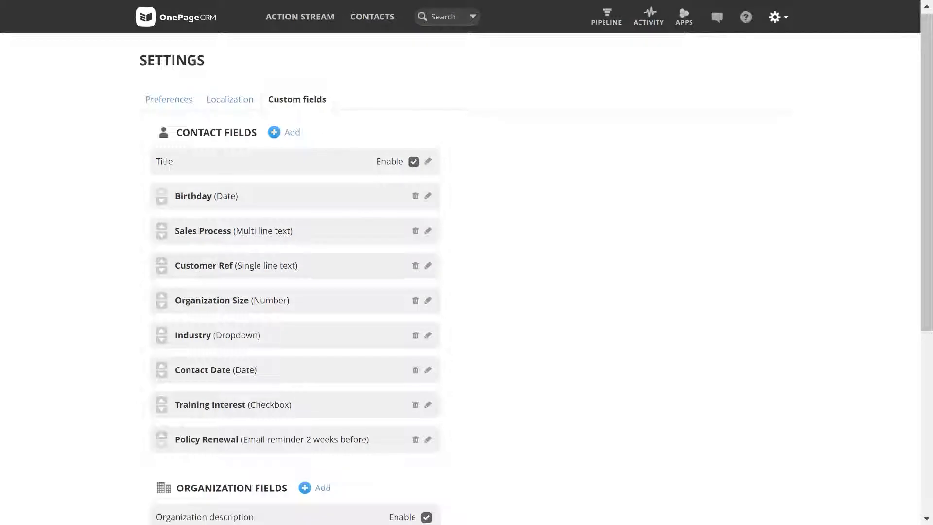